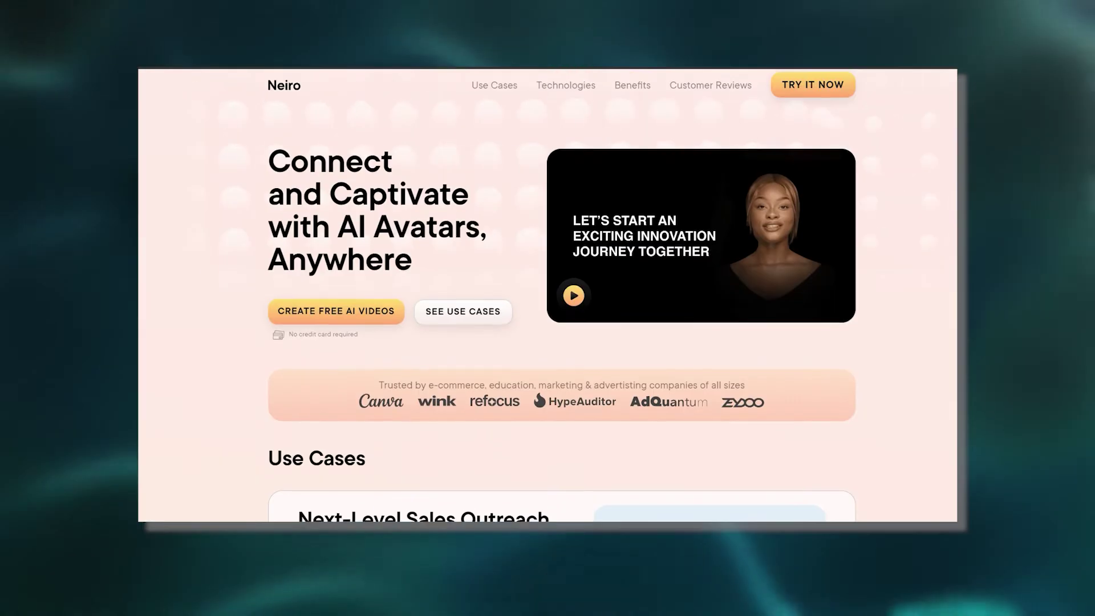
Step: Scroll down the neiro.ai landing page to the Create Free AI Videos button
scroll(547, 297, "down", 2)
scroll(547, 297, "down", 2)
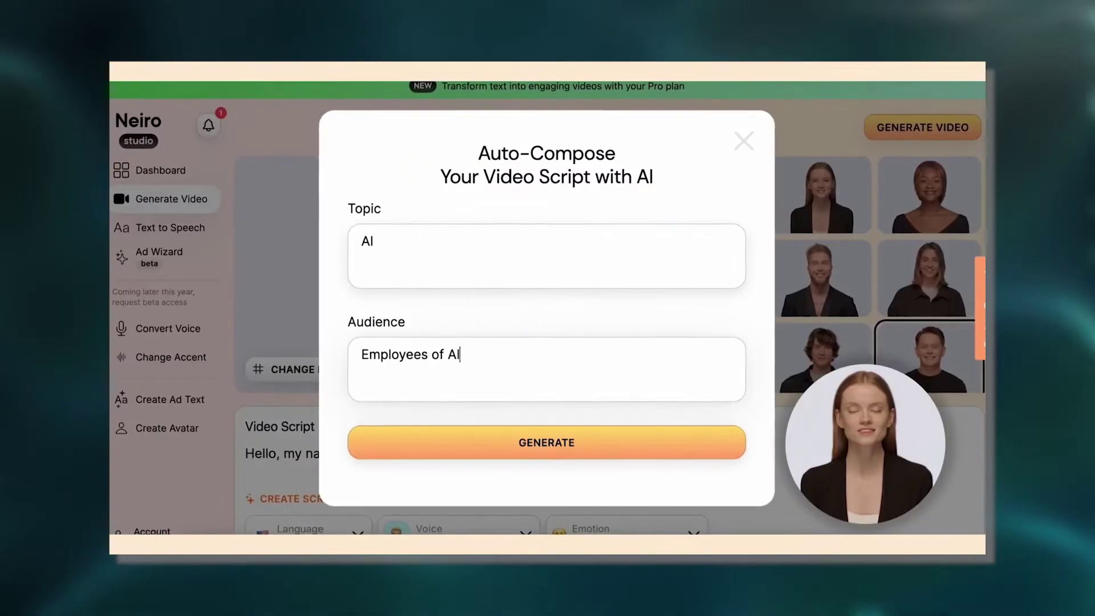
type("startups")
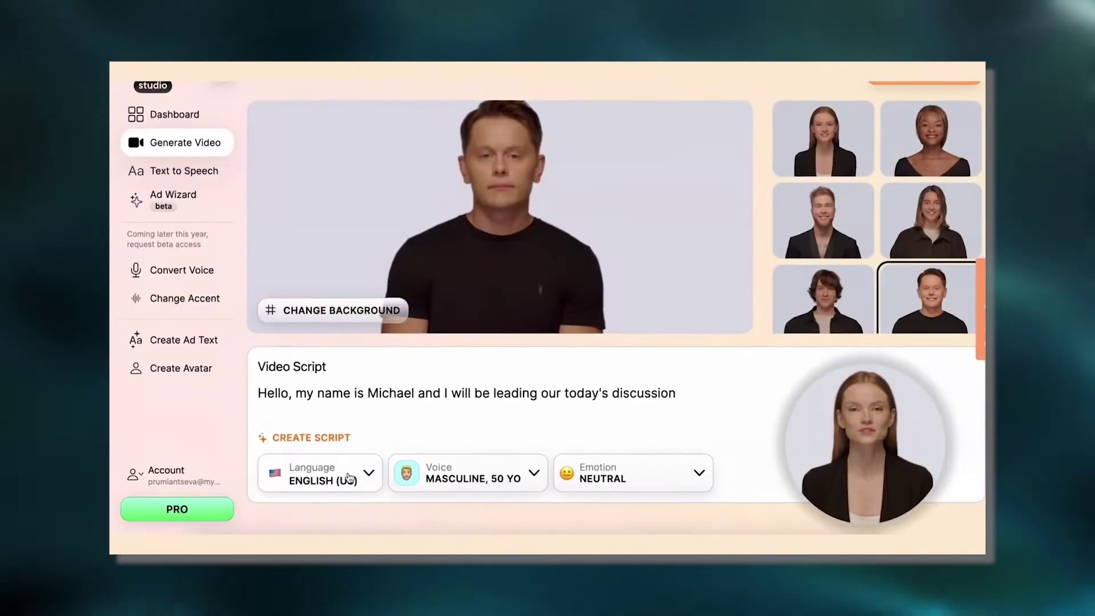
left_click(349, 478)
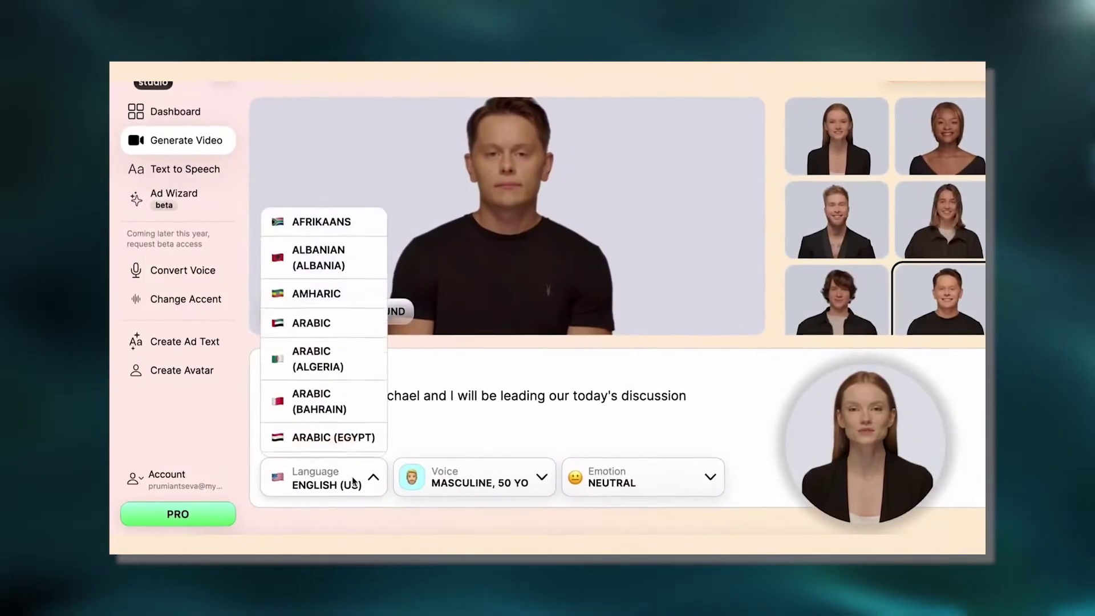
scroll(359, 433, "down", 10)
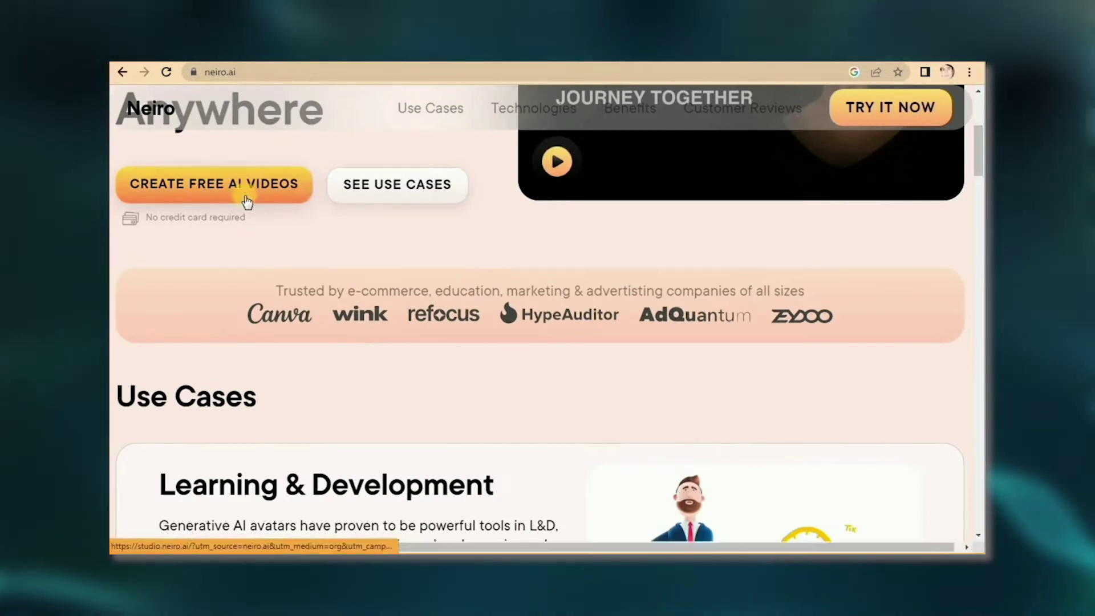
Step: Open the studio through Create Free AI Videos and save the 28 yo narrator voice
left_click(247, 196)
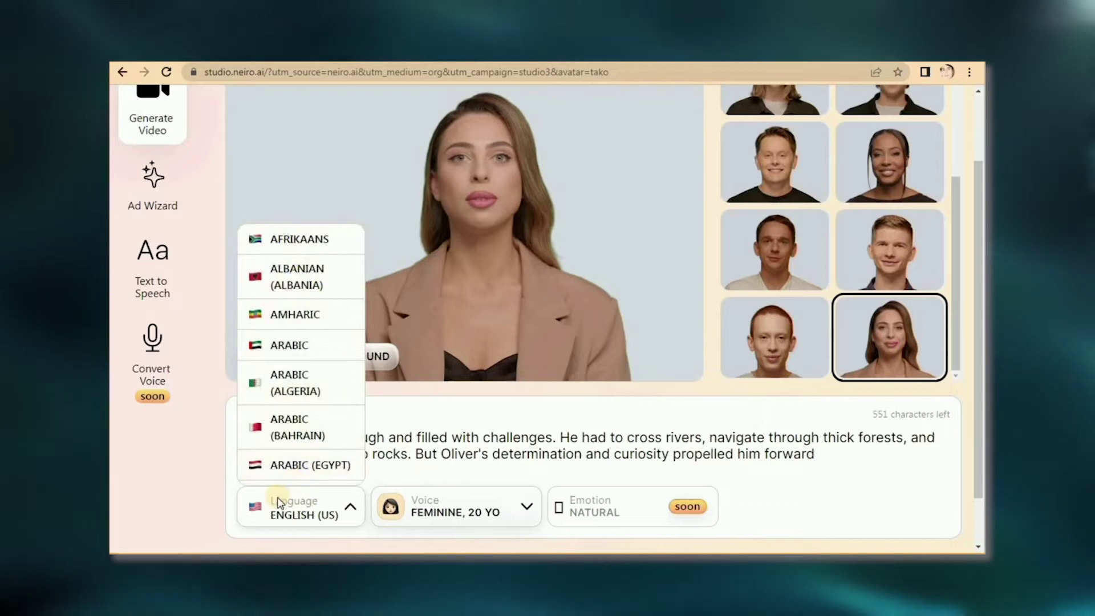
left_click(297, 511)
left_click(456, 506)
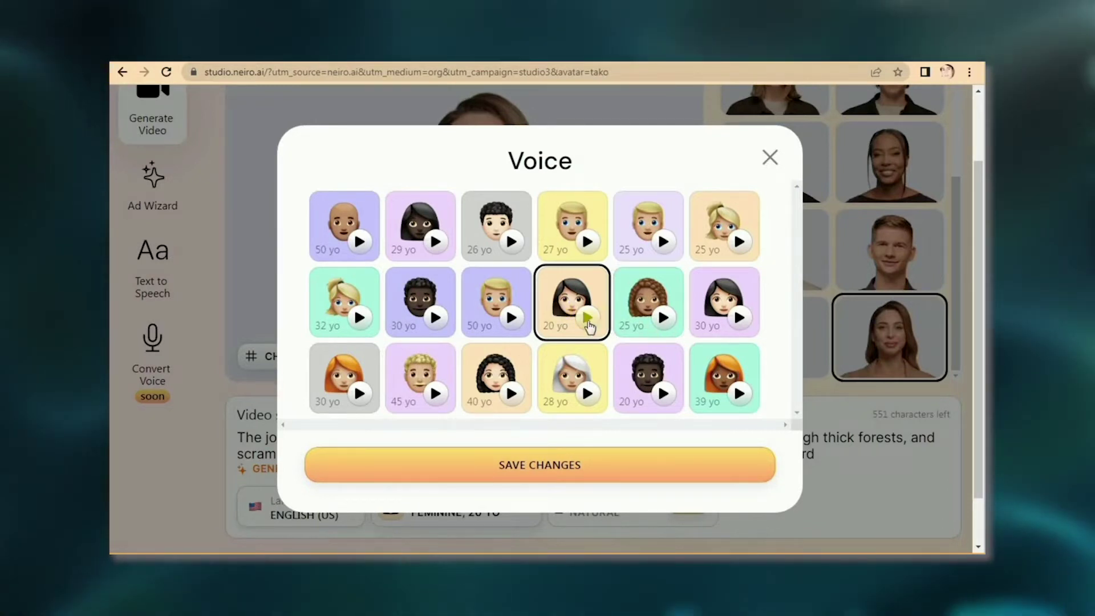
left_click(562, 400)
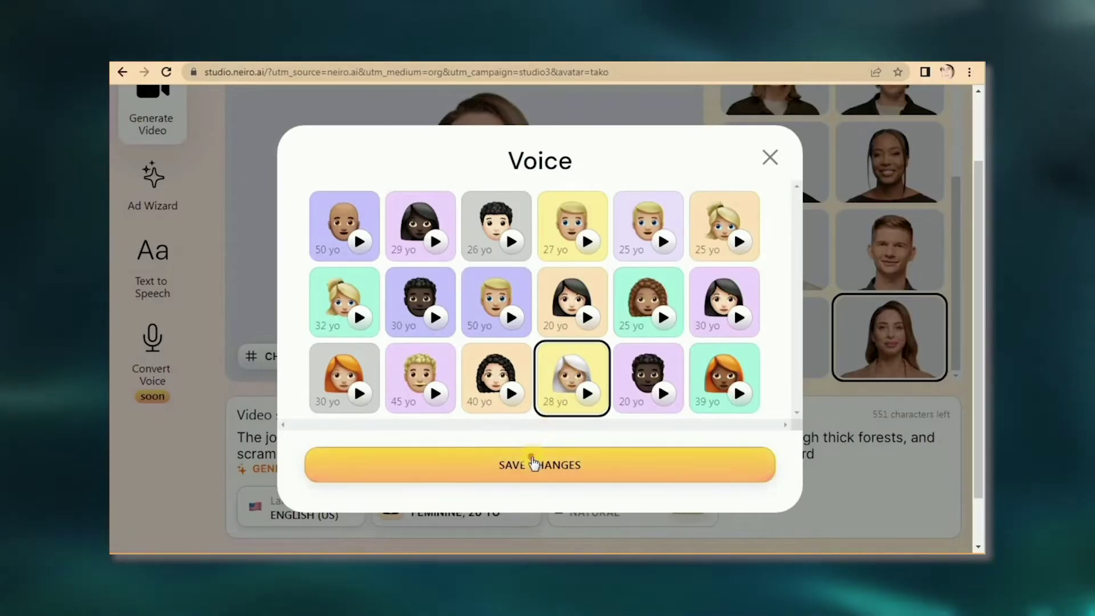
left_click(533, 463)
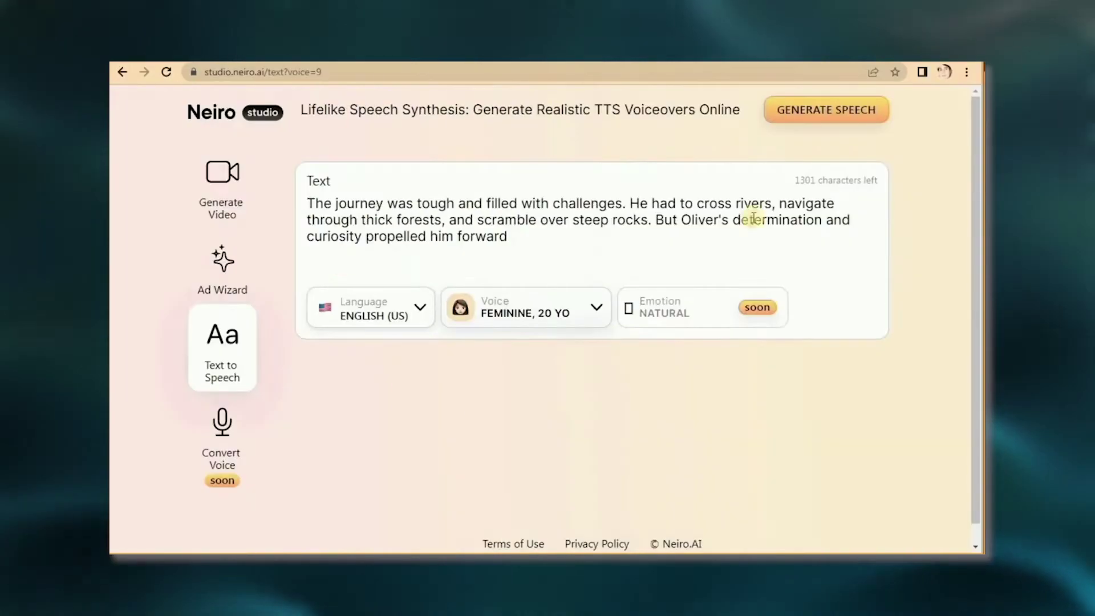
Step: Generate speech from the script and play back the resulting WAV clip
left_click(821, 114)
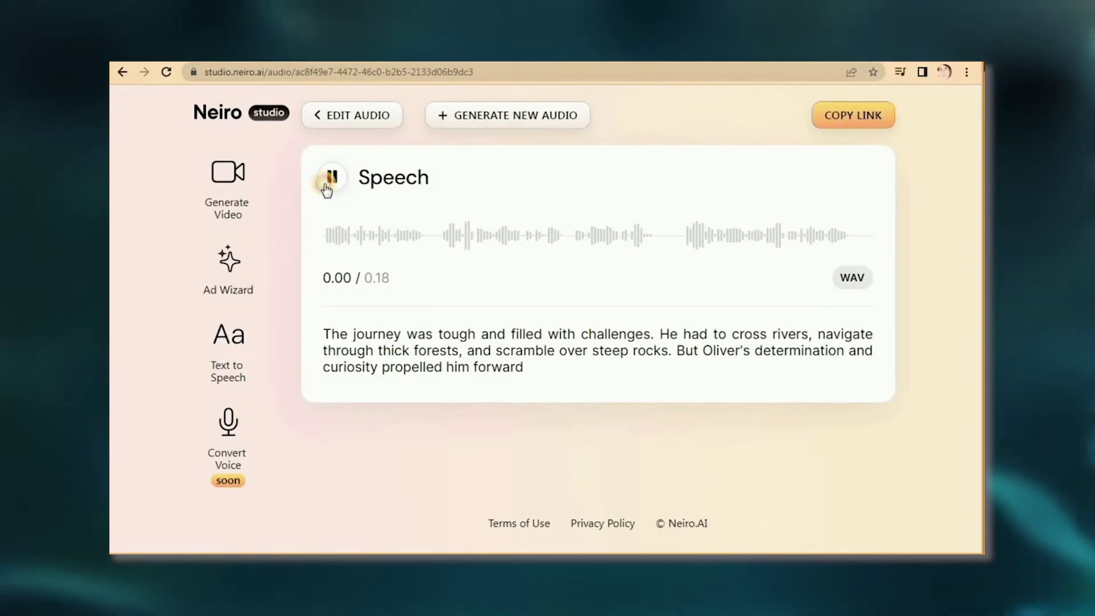
left_click(330, 181)
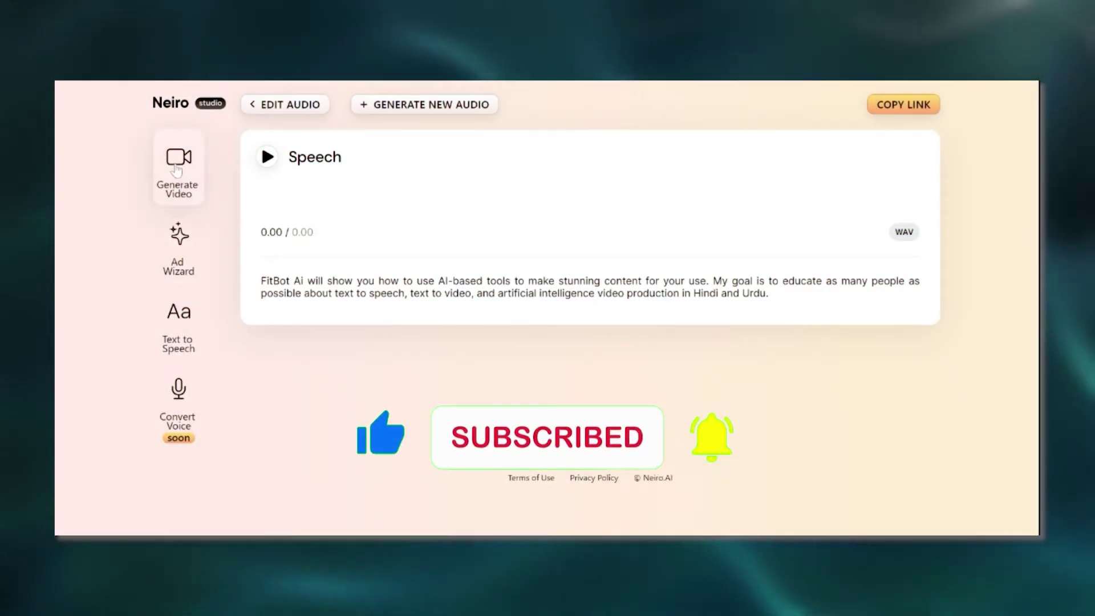
Step: Auto-compose an Introduction to AI script for Students, compare both versions, and keep option 1
left_click(176, 165)
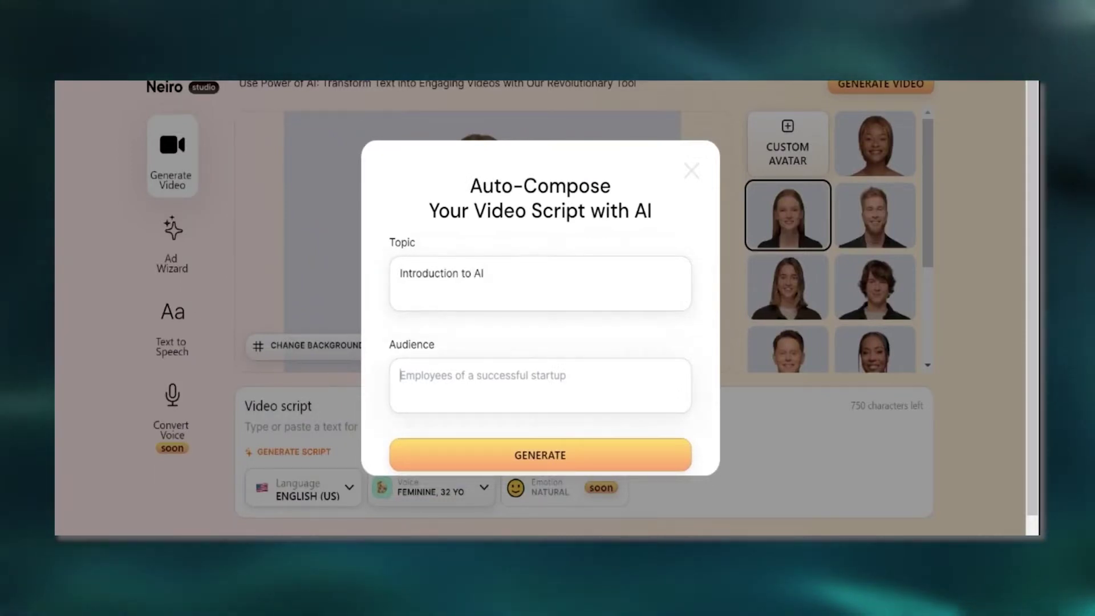
type("Students")
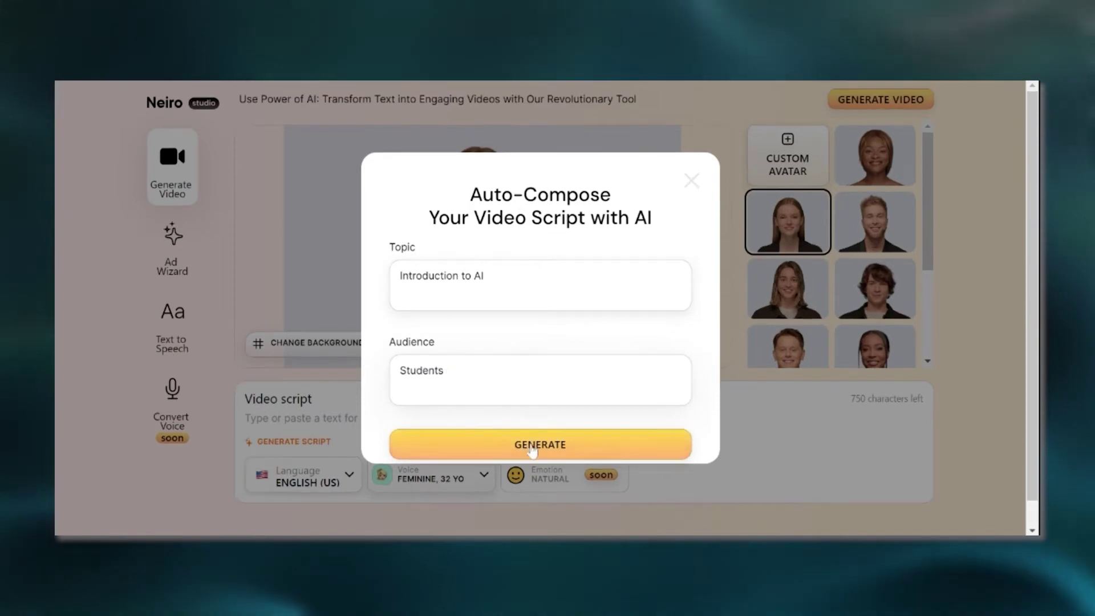
left_click(532, 449)
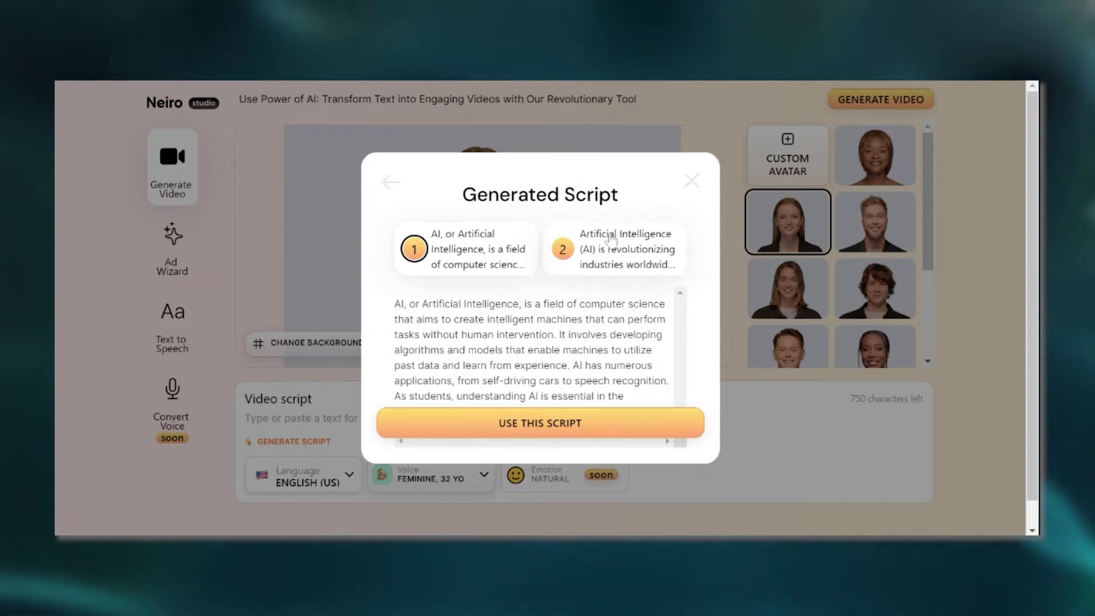
left_click(609, 254)
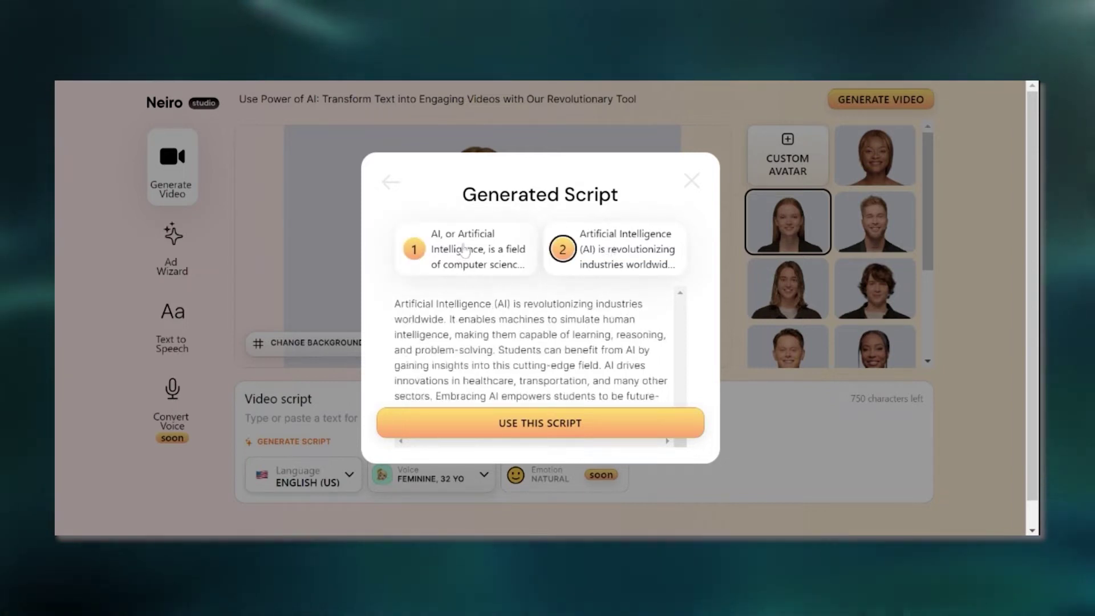
left_click(466, 251)
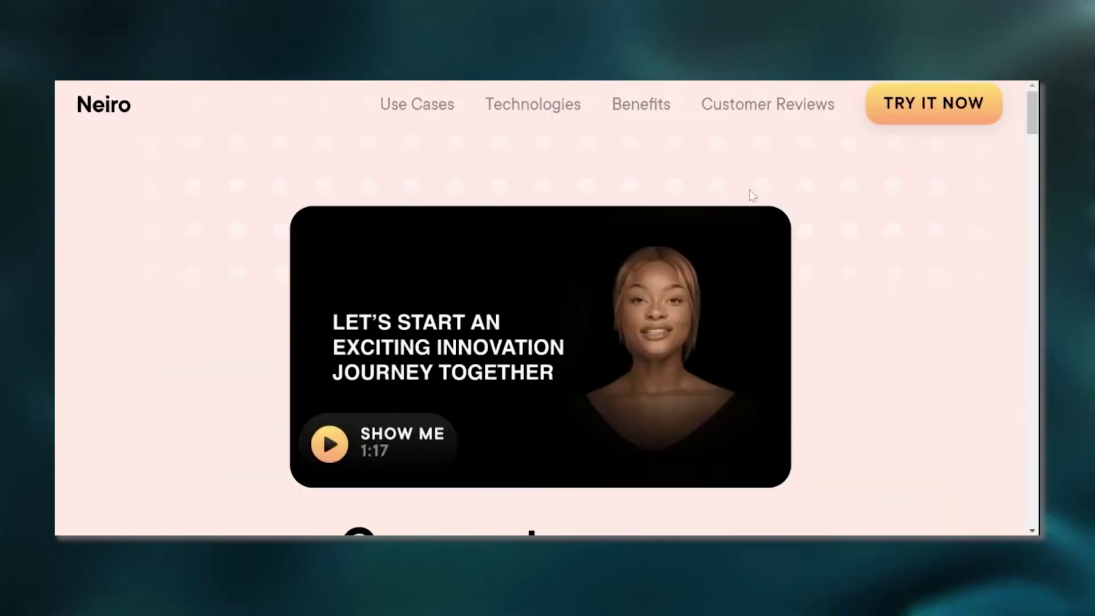
Step: Make the man in the black T-shirt the presenter and regenerate the Students script
scroll(836, 262, "down", 5)
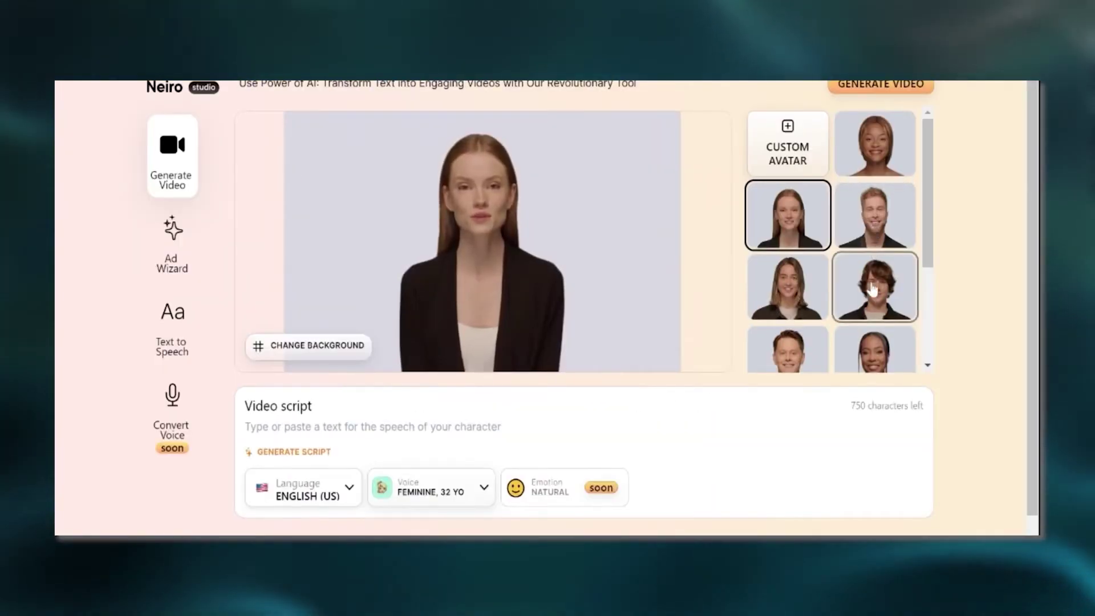
left_click(873, 290)
left_click(793, 347)
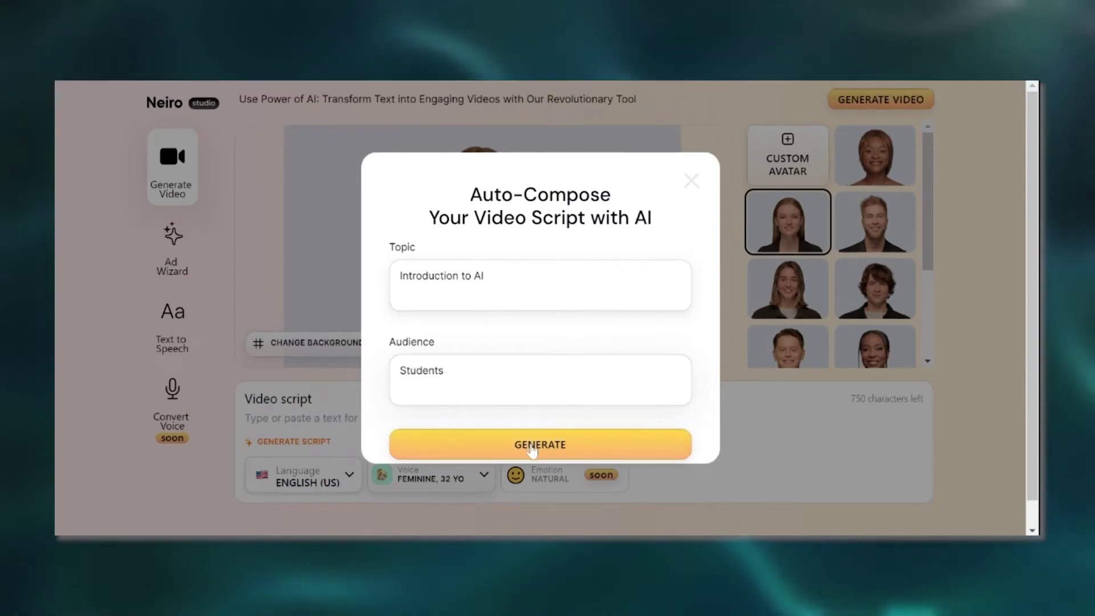
left_click(532, 456)
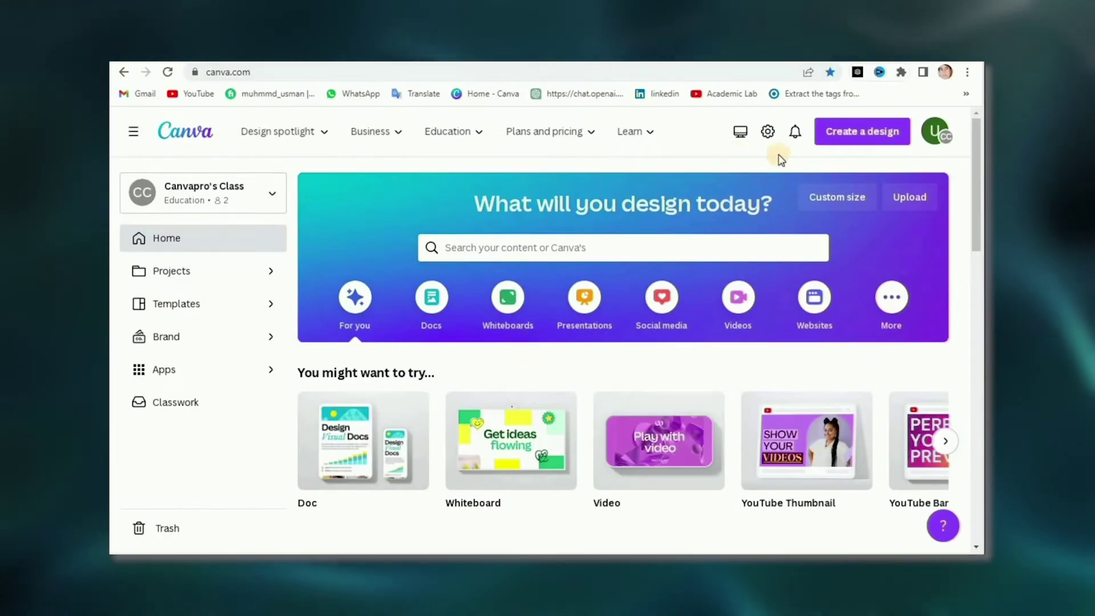
Step: Start a new Canva design and open the Avatars by NeiroAI app from Apps
left_click(864, 135)
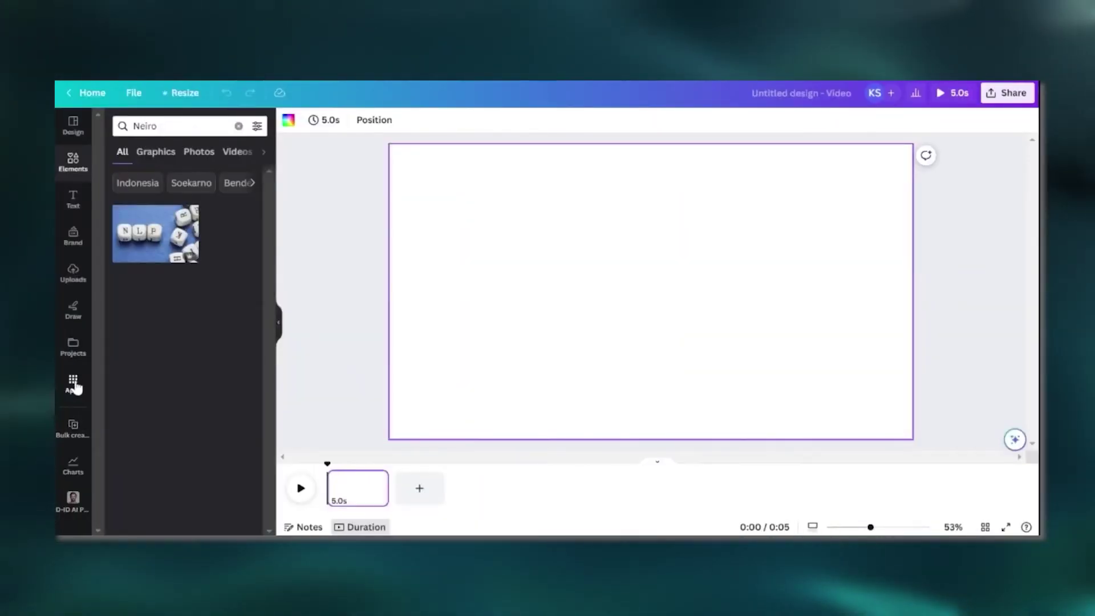
left_click(73, 383)
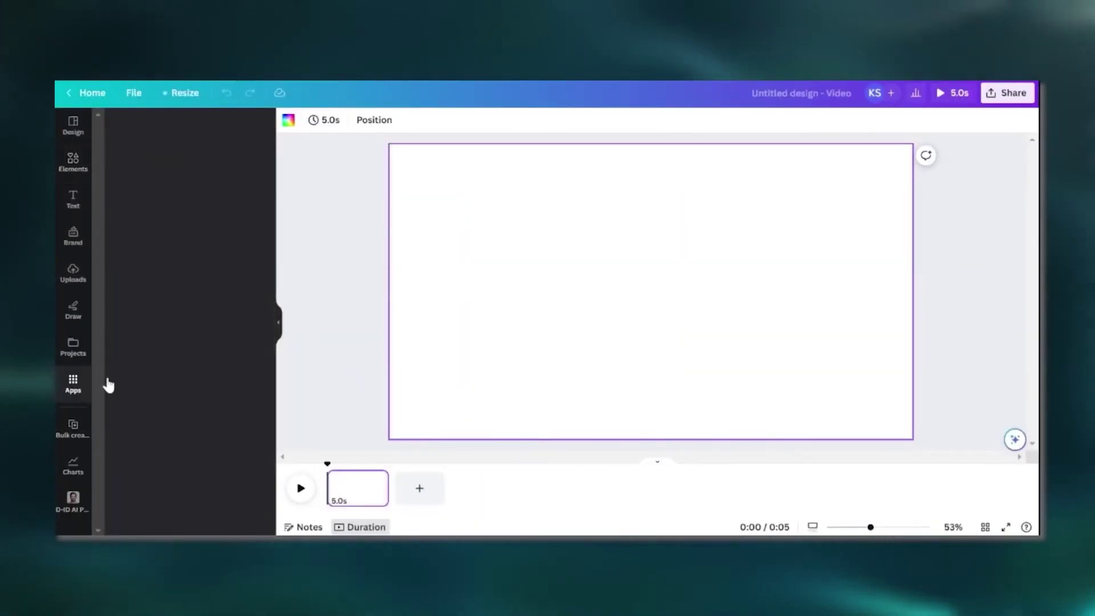
type("Neiro")
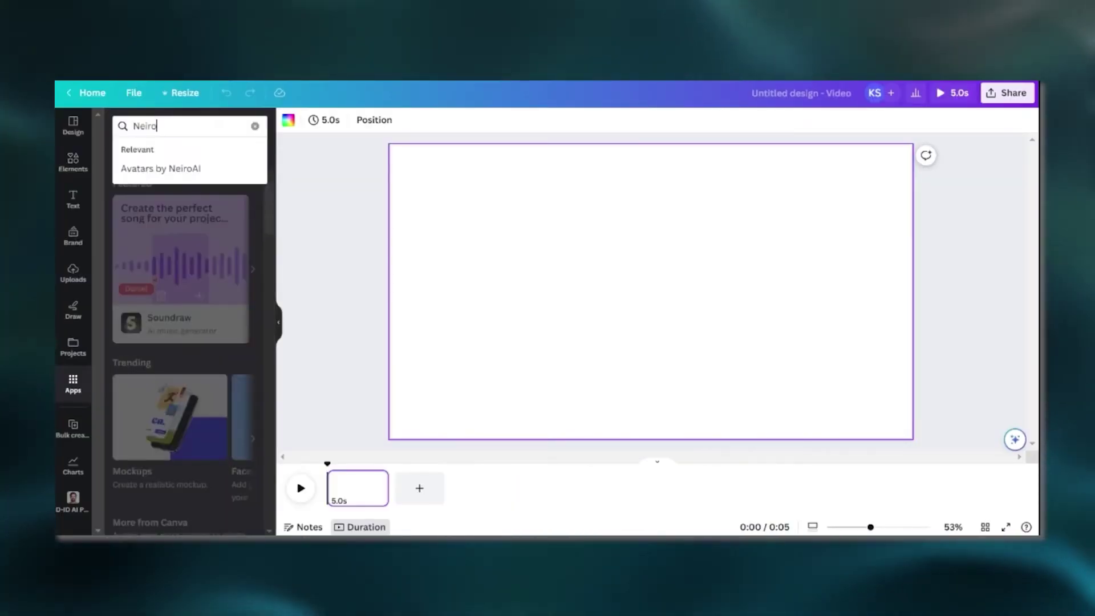
left_click(160, 168)
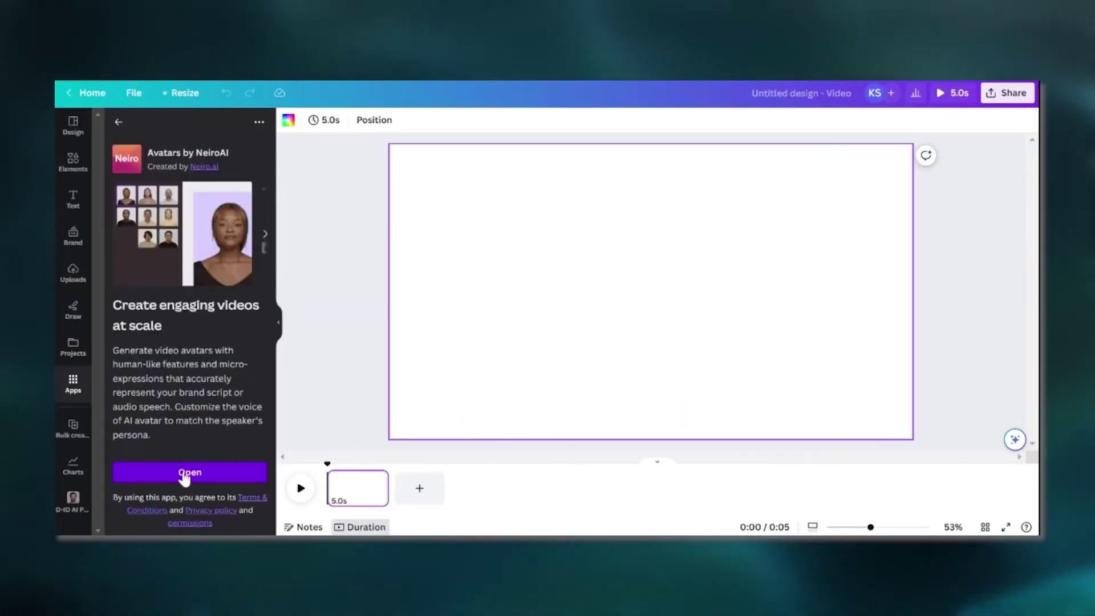
left_click(189, 472)
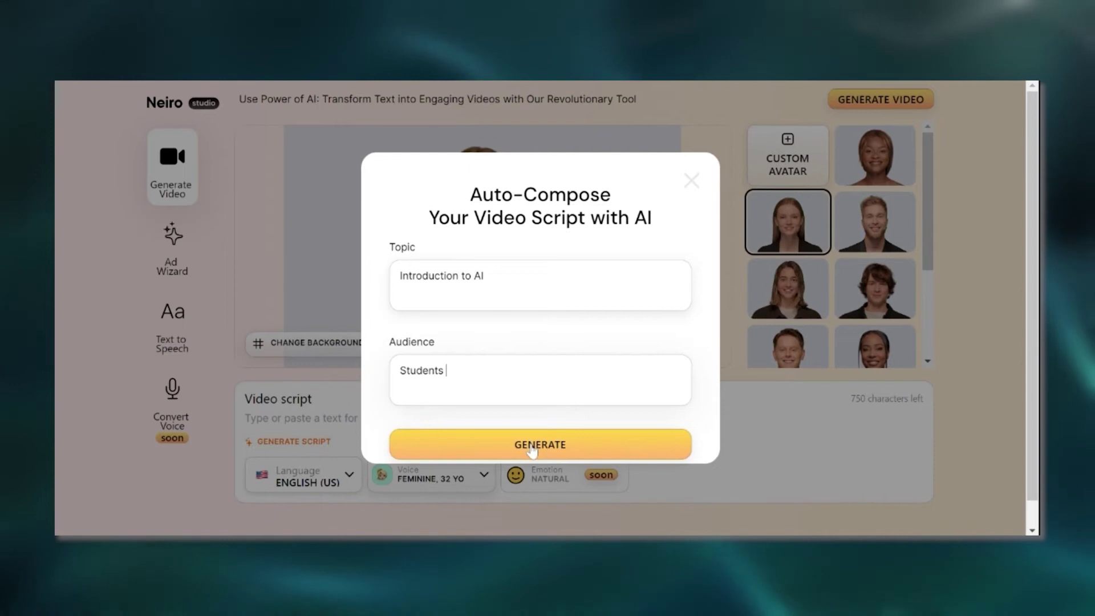
Step: Generate the Introduction to AI script for Students and settle on the short-haired male avatar
left_click(532, 451)
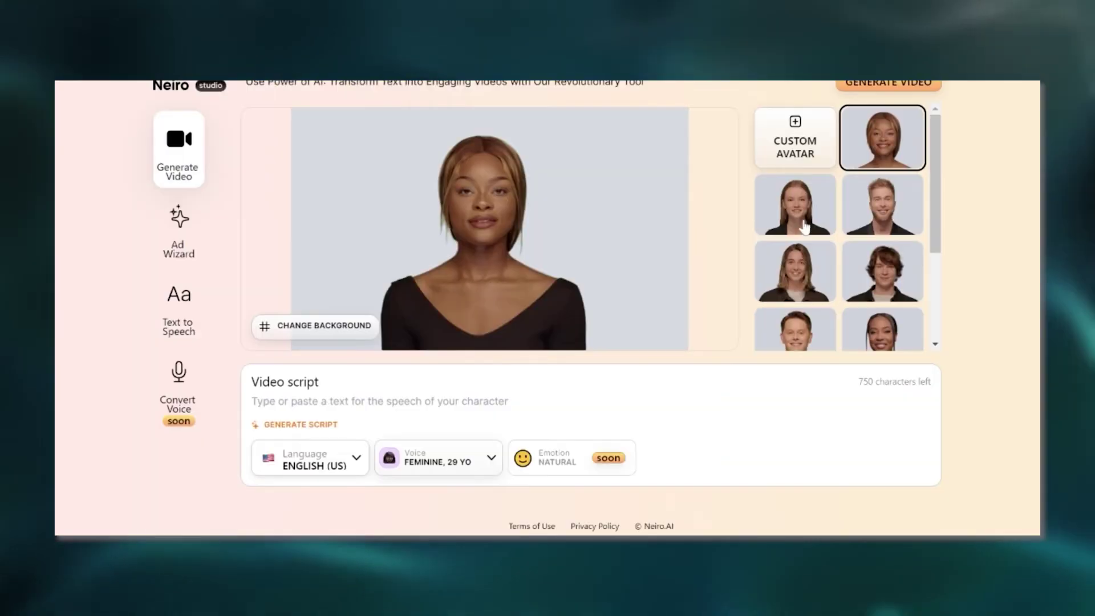
left_click(802, 224)
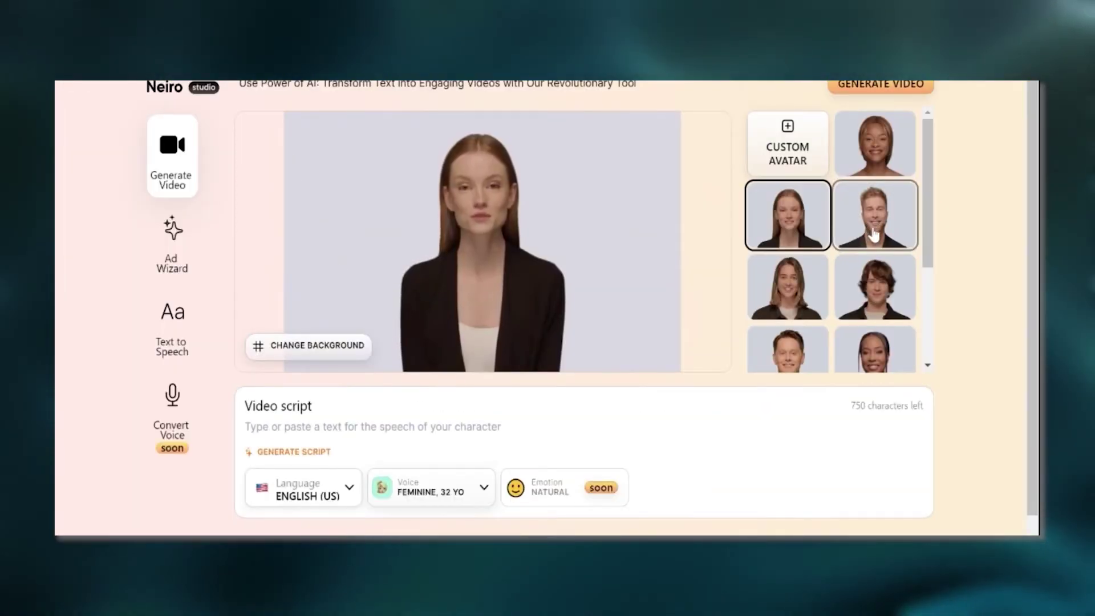
left_click(874, 287)
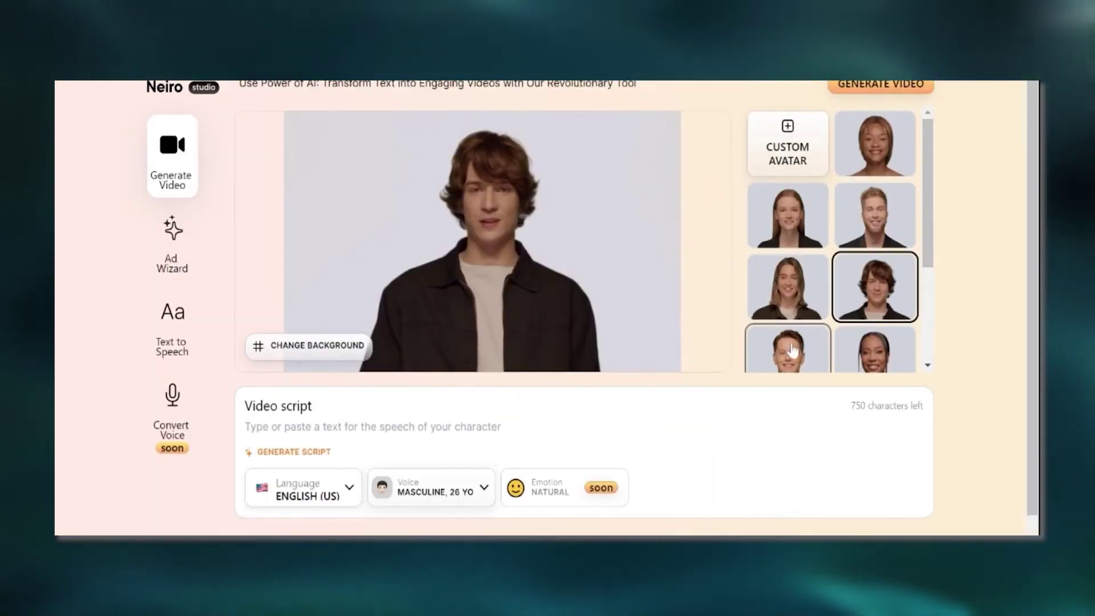
left_click(793, 350)
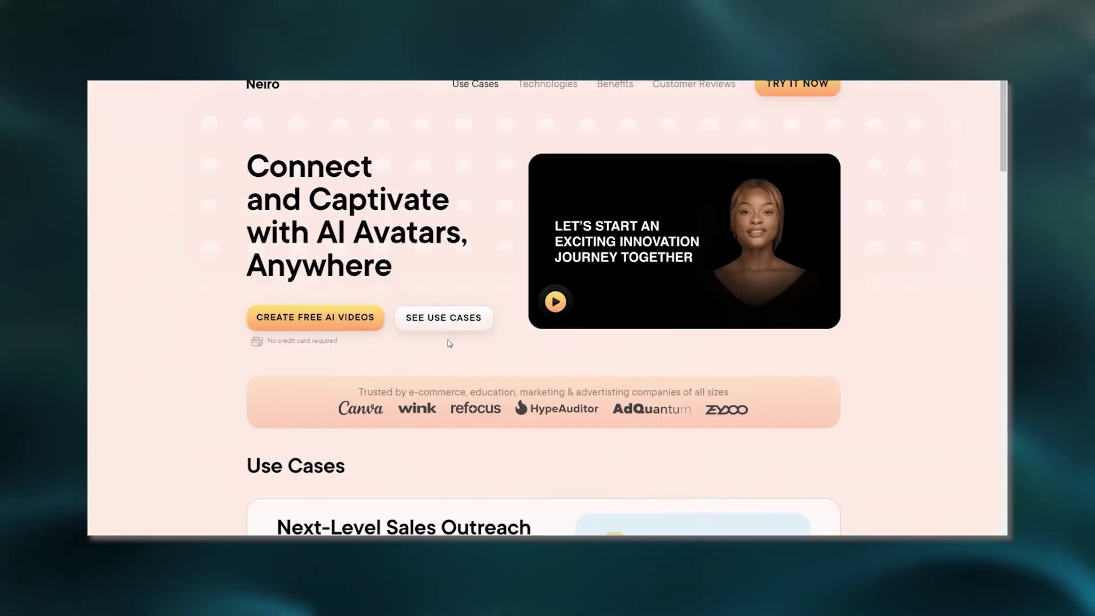
Step: Resize the avatar video by its corner and drag it to the page's right edge
scroll(447, 342, "down", 5)
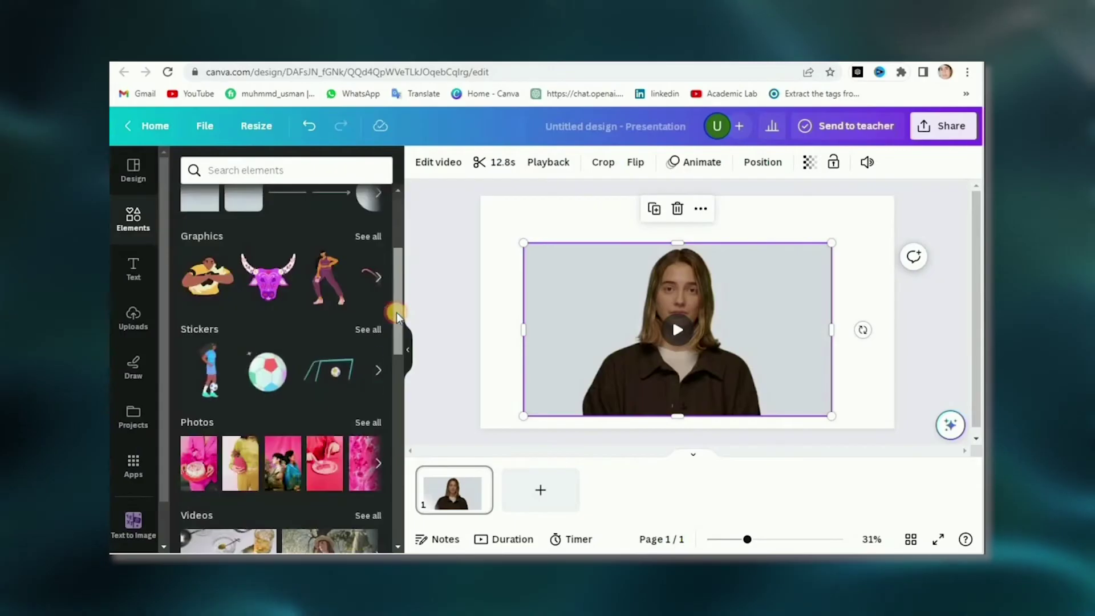
scroll(396, 313, "down", 3)
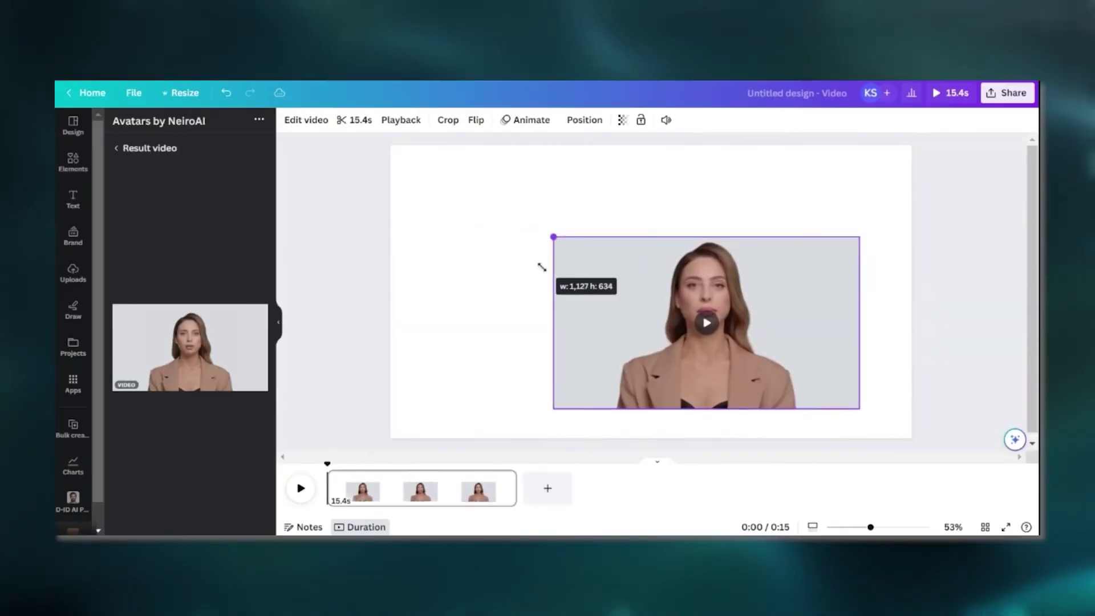
left_click_drag(542, 264, 542, 264)
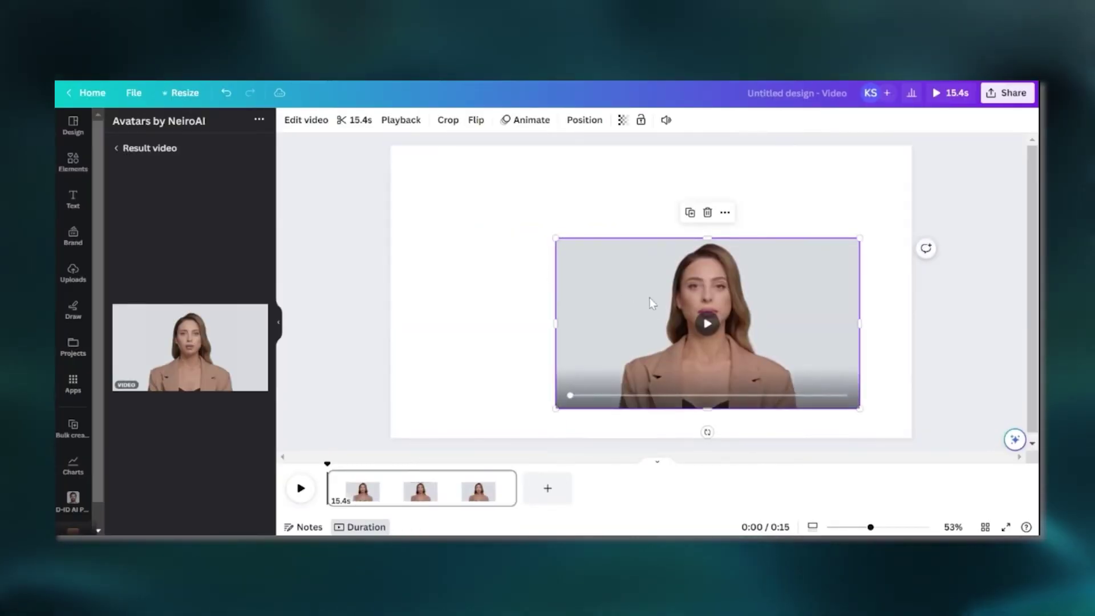
left_click_drag(672, 287, 704, 276)
left_click_drag(703, 276, 728, 271)
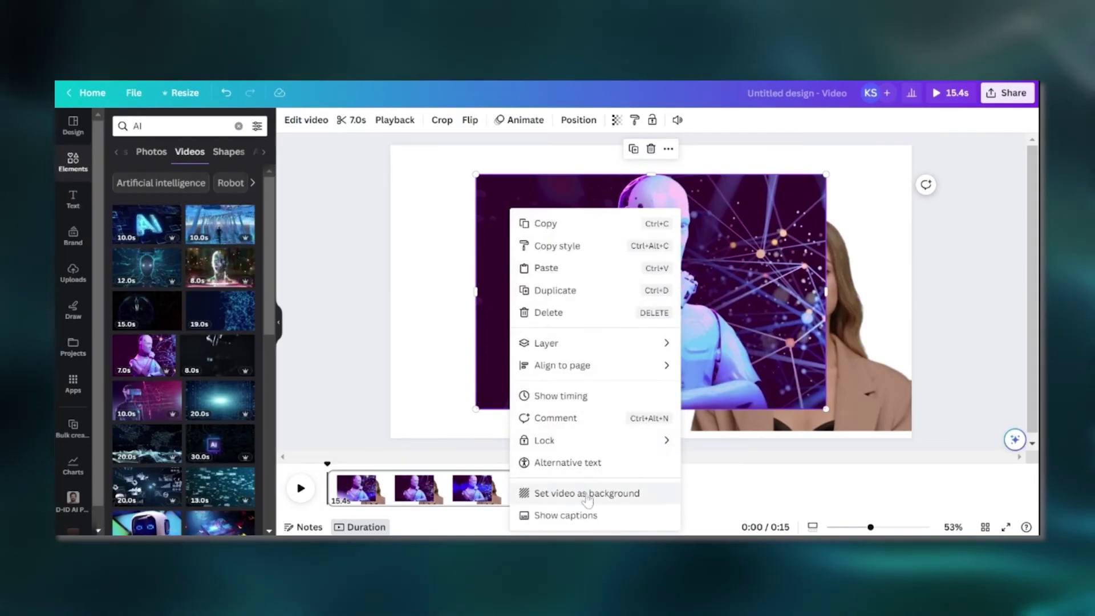
Step: Set the robot video as the full-page background, preview it, then download as MP4 Video
left_click(587, 498)
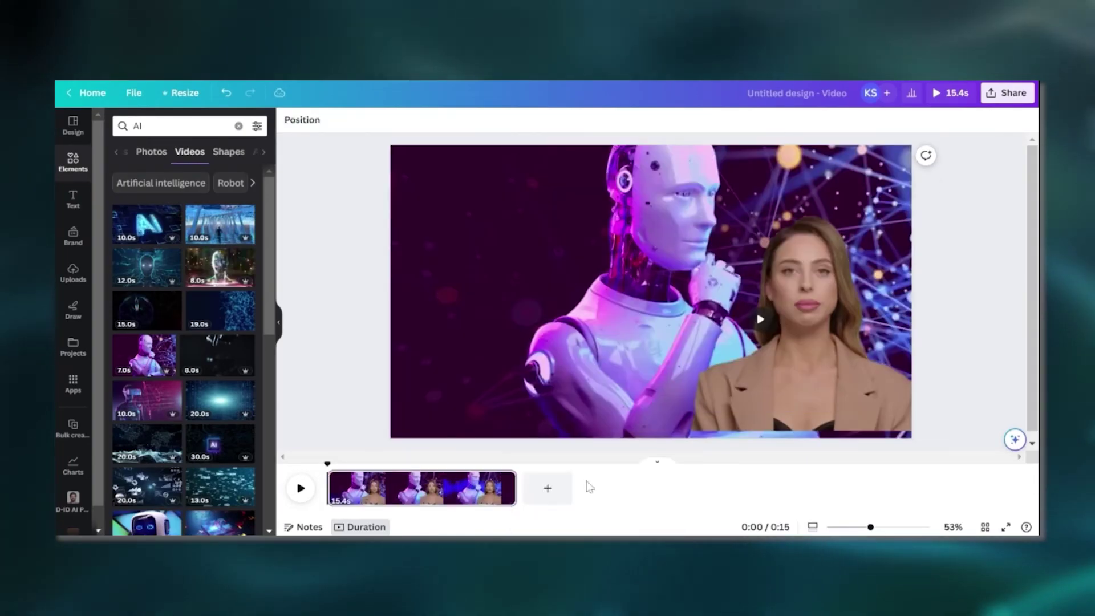
key("ctrl+alt+p")
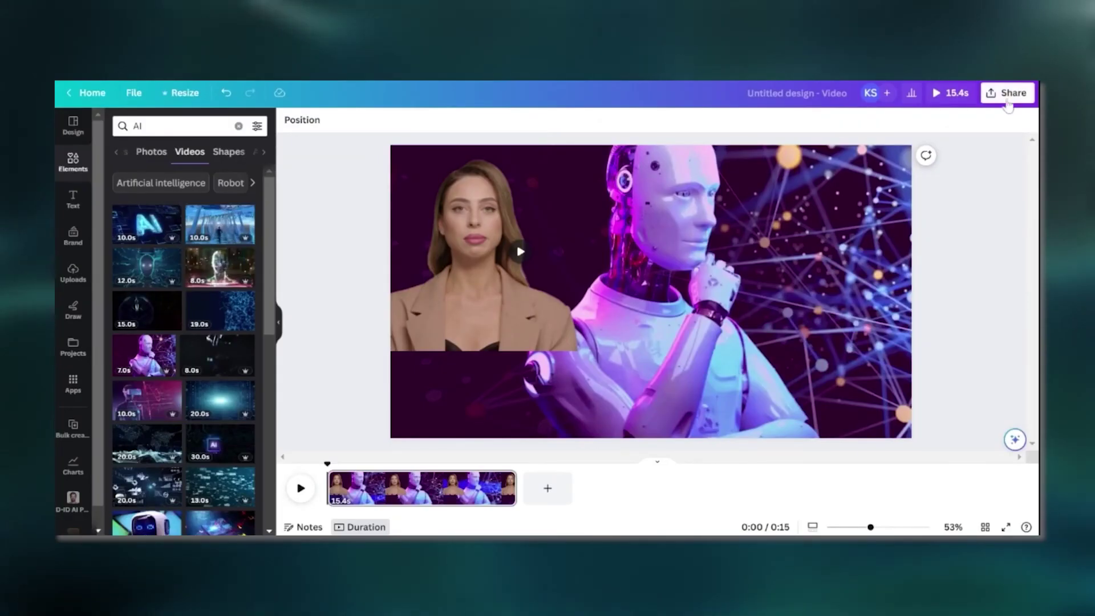
left_click(1008, 97)
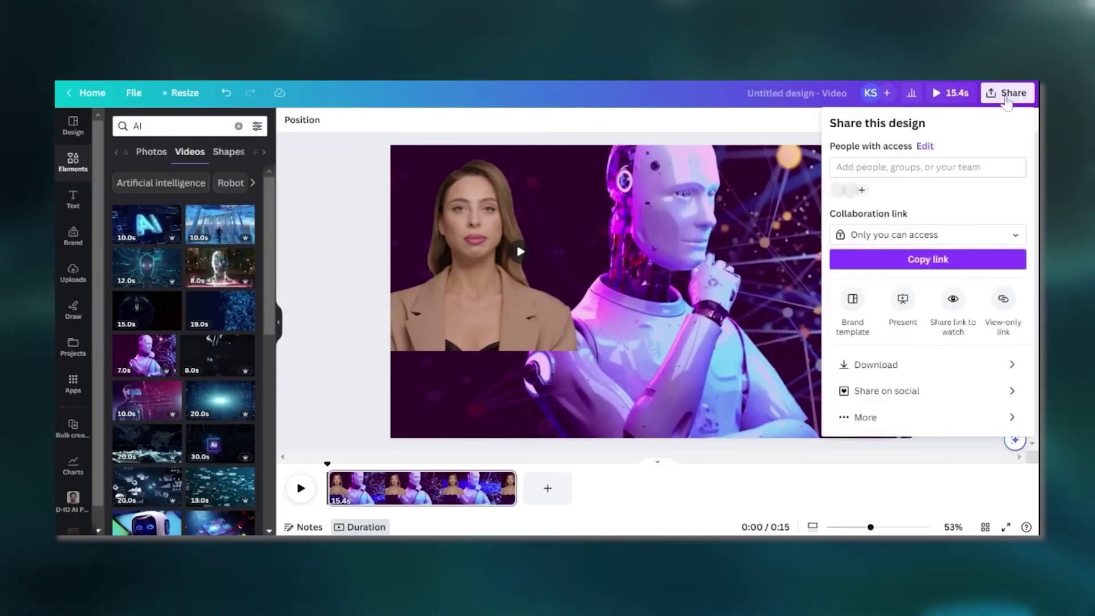
left_click(875, 365)
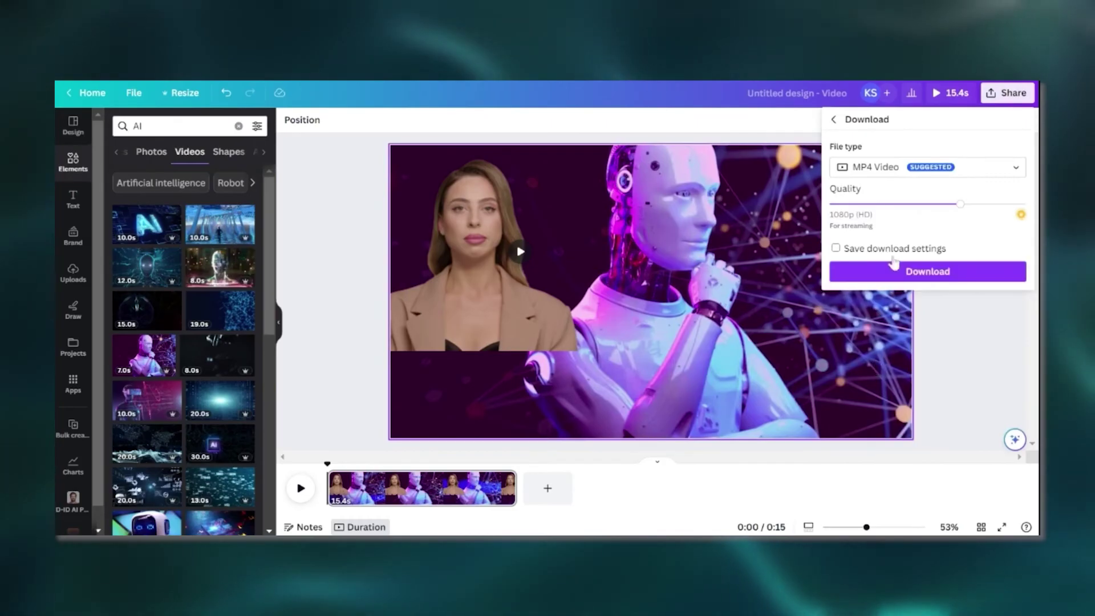
left_click(981, 170)
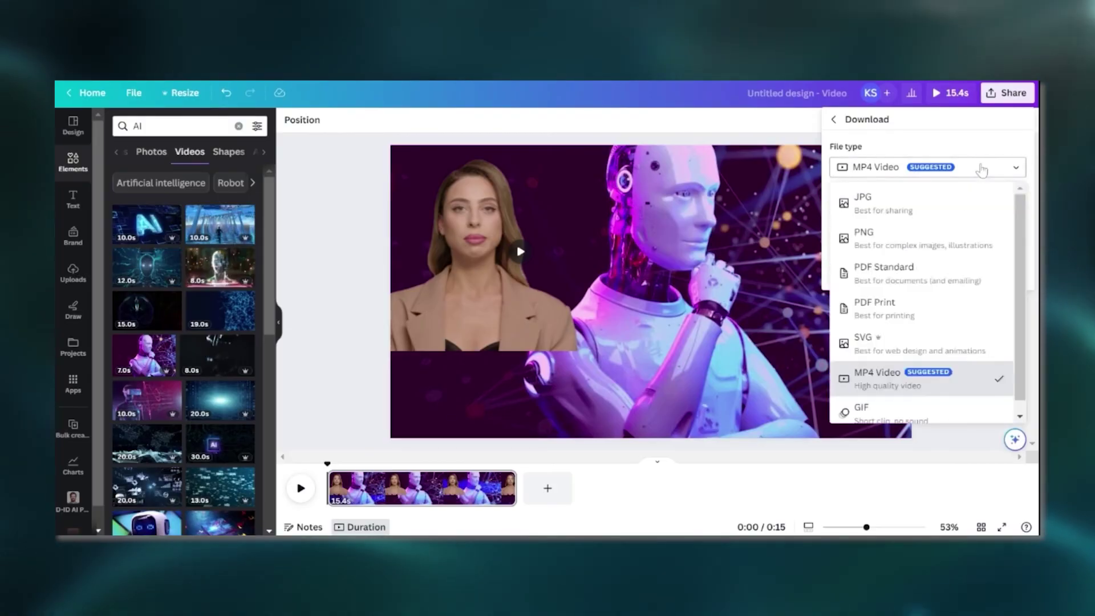
left_click(981, 169)
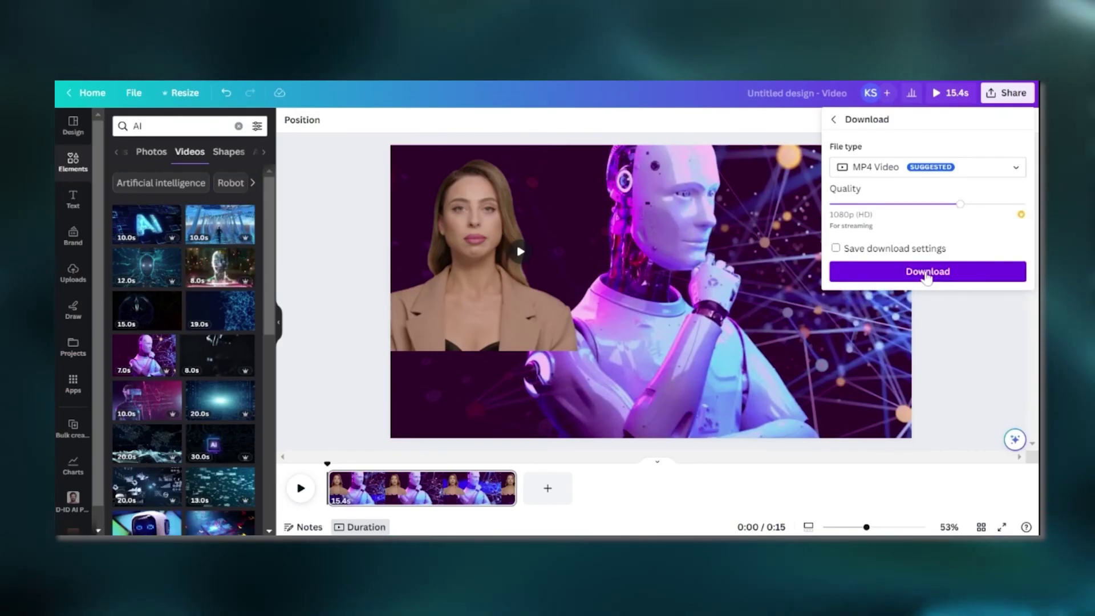
left_click(927, 272)
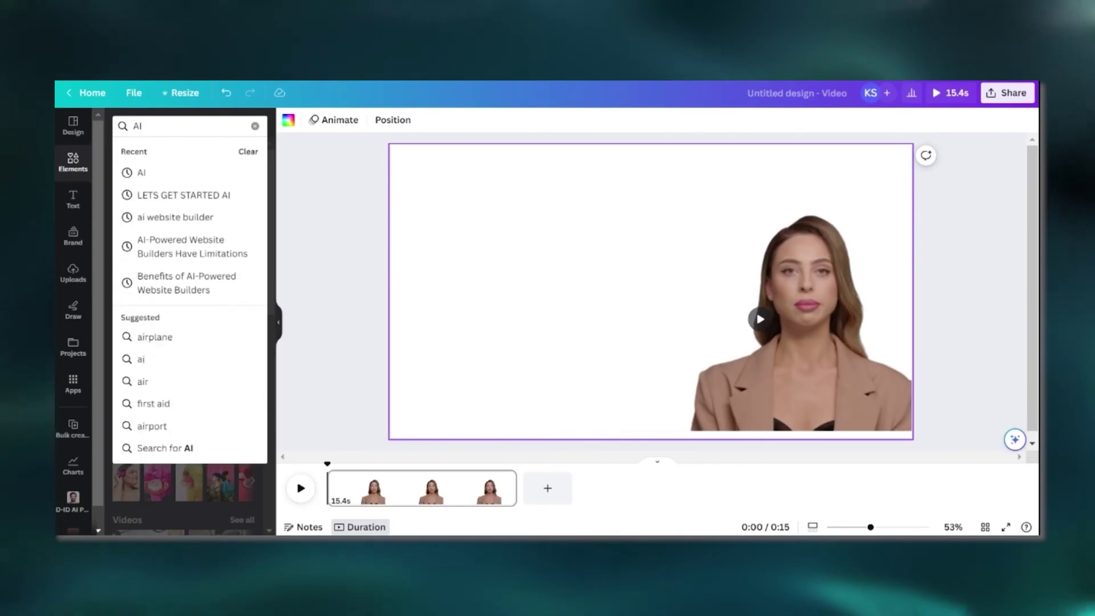
Step: Search Elements for AI, filter to Videos, and add the 7.0s robot clip
key("Return")
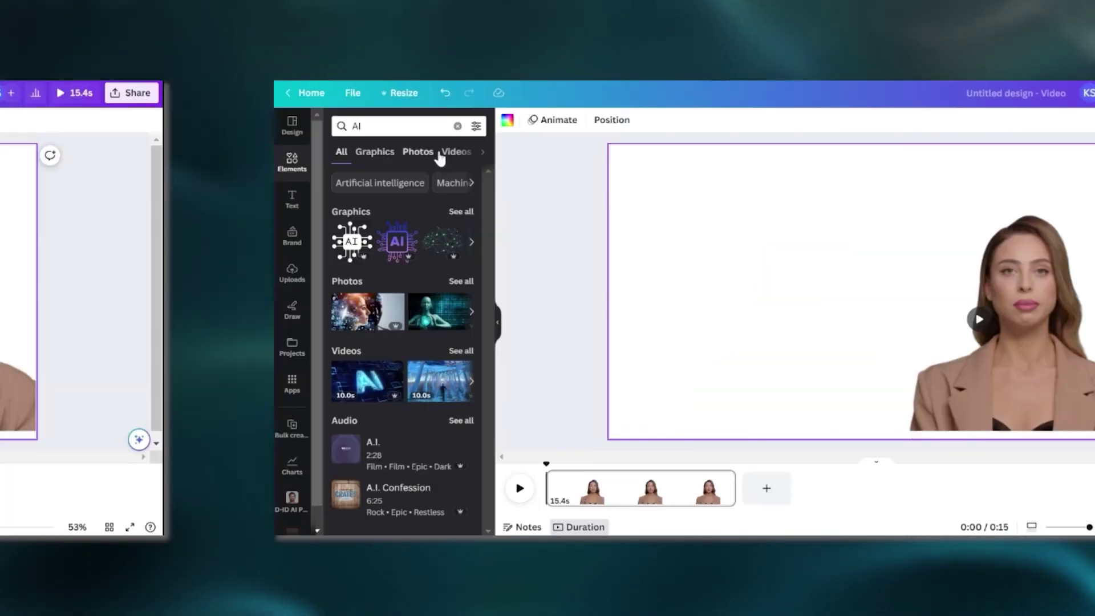
left_click(237, 151)
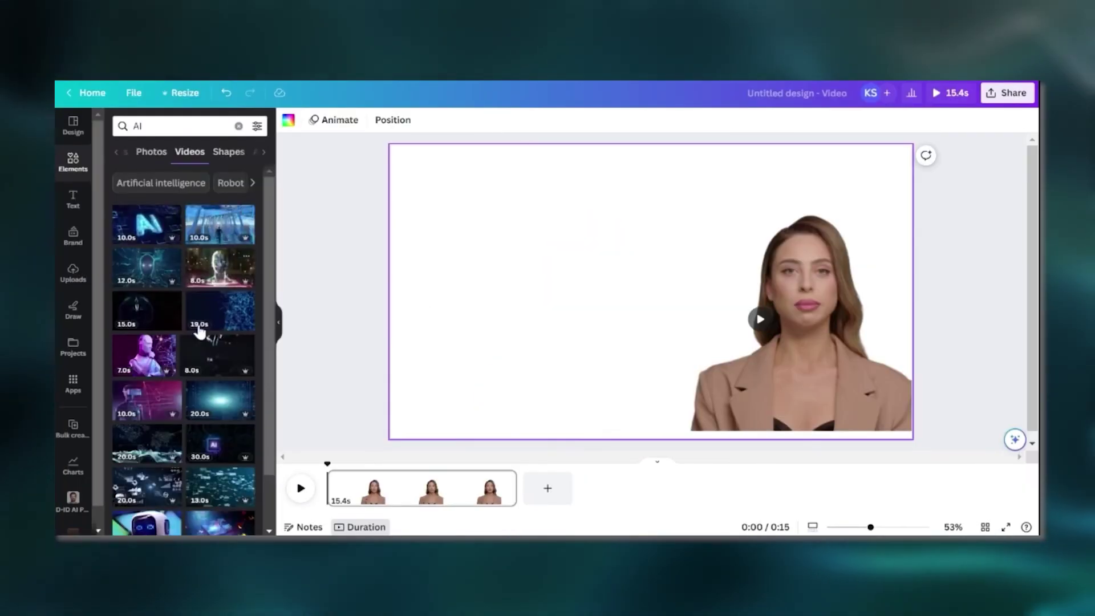
left_click(144, 352)
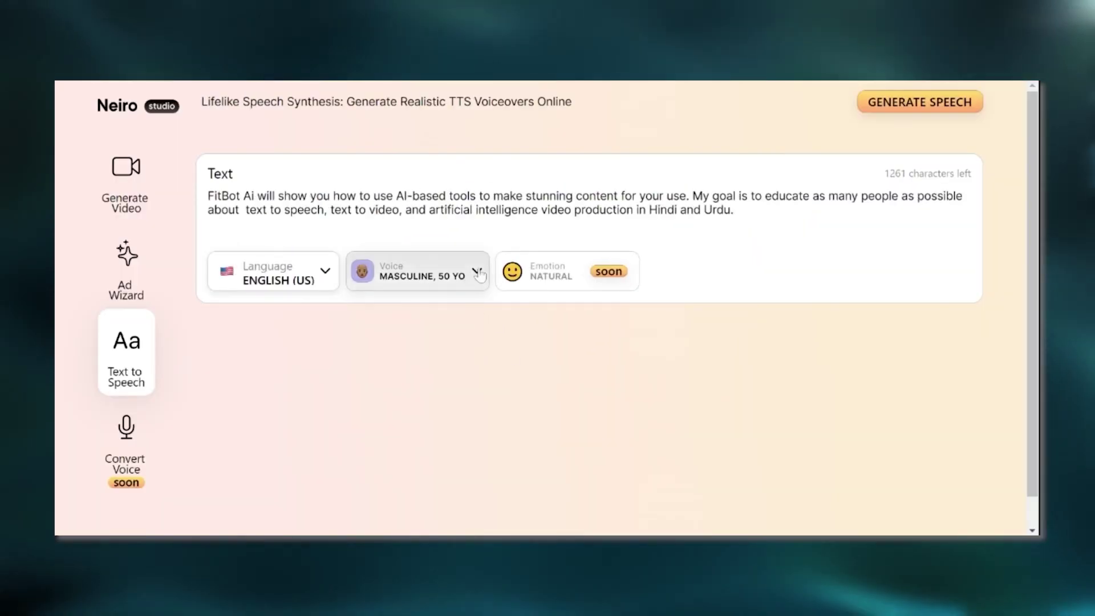
Step: Open the Voice chooser on the Text to Speech page showing the 20 to 50 yo voices
left_click(479, 274)
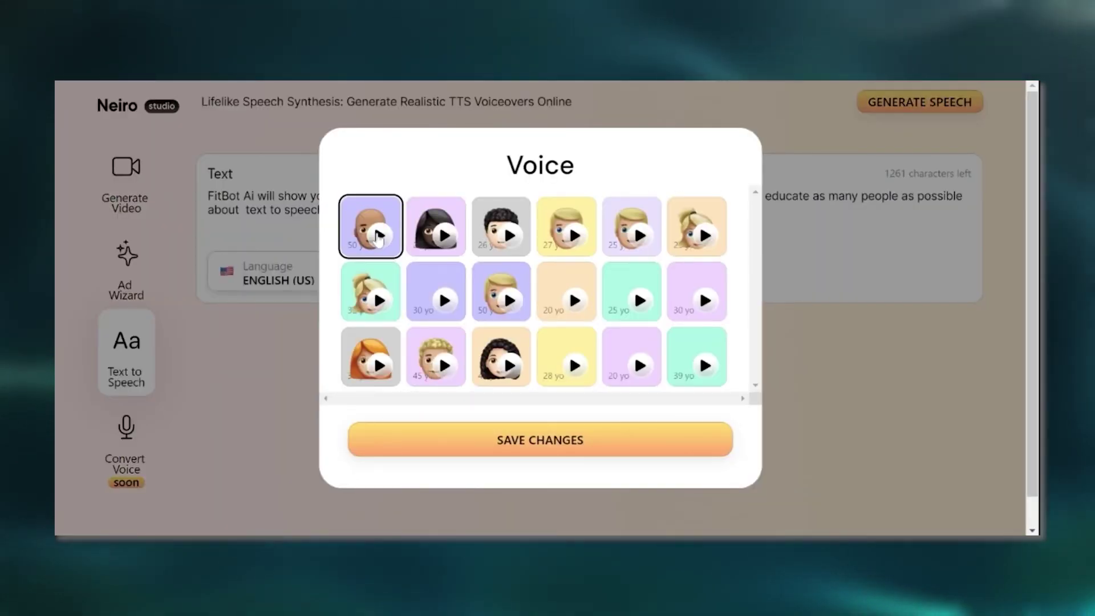